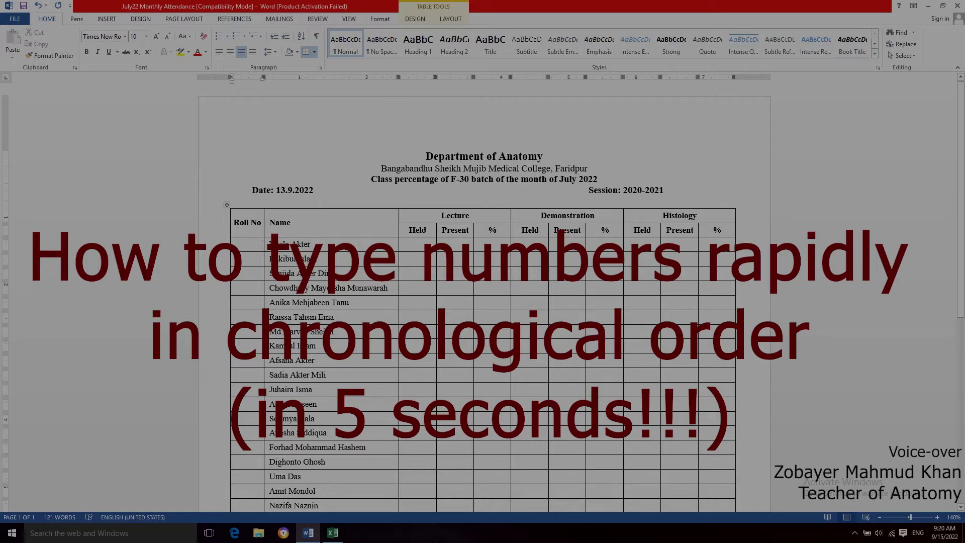
# Hand-type roll numbers 1 to 6 in the first Roll No cells, select them, then go to Excel
pyautogui.write('1')
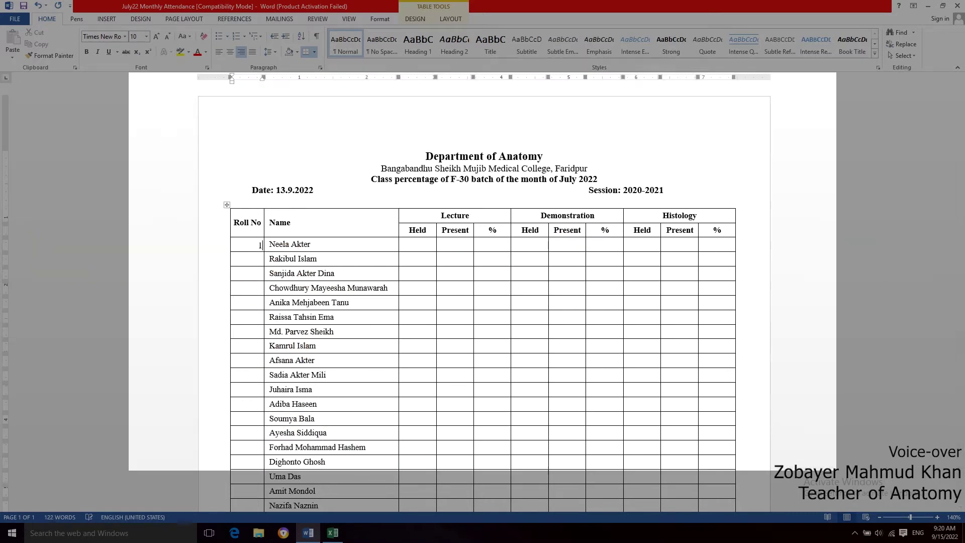
pyautogui.write('2')
pyautogui.write('3')
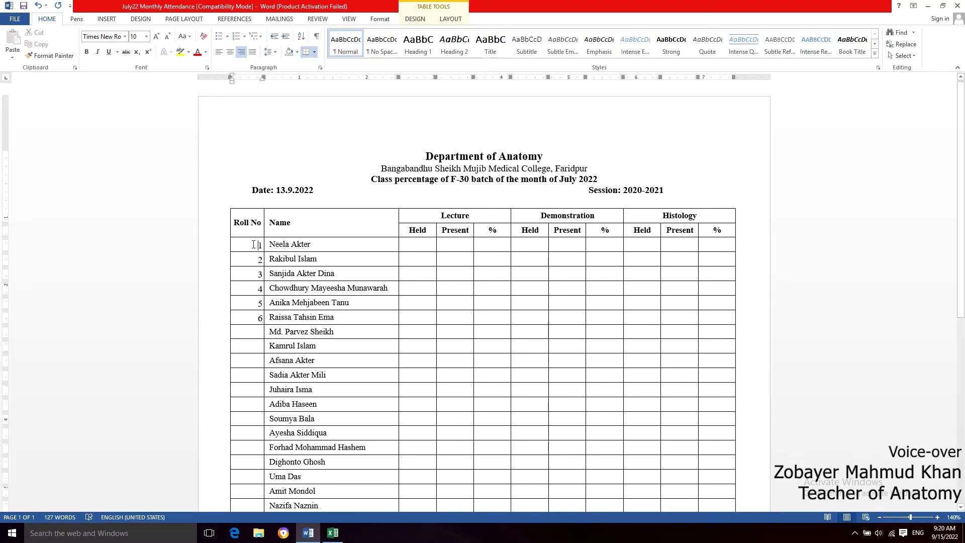
pyautogui.moveTo(254, 242); pyautogui.dragTo(254, 318)
pyautogui.click(333, 534)
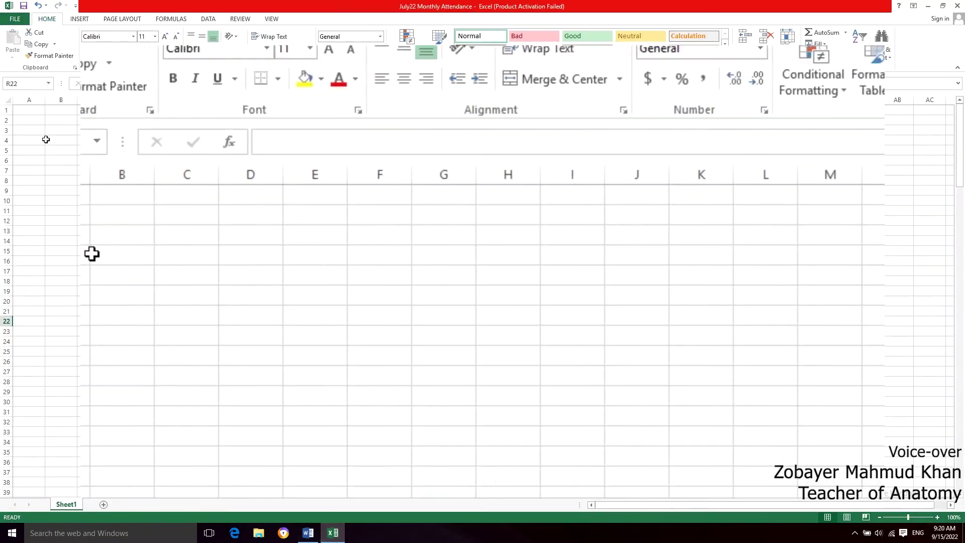
# Enter 1 in cell A1 and 2 in cell A2, then select both cells
pyautogui.click(30, 111)
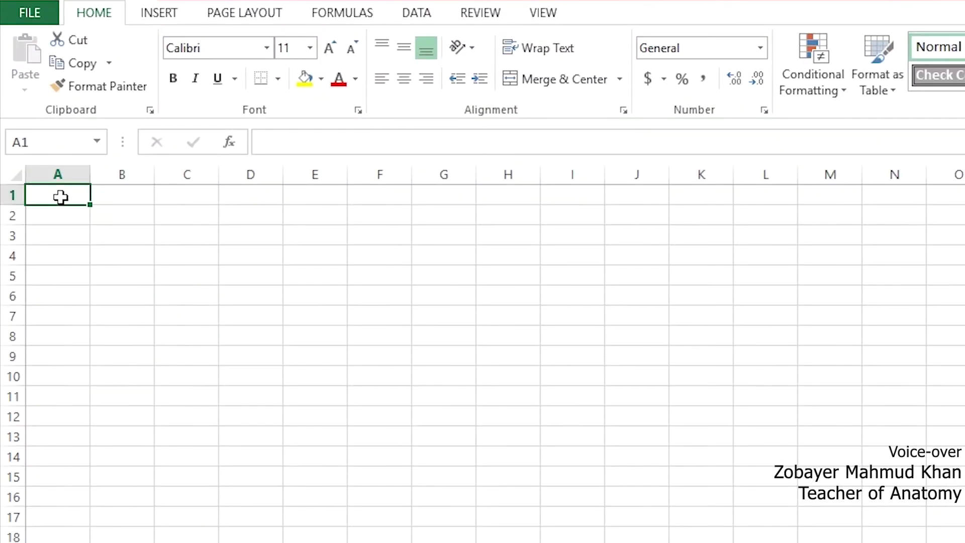
pyautogui.write('1')
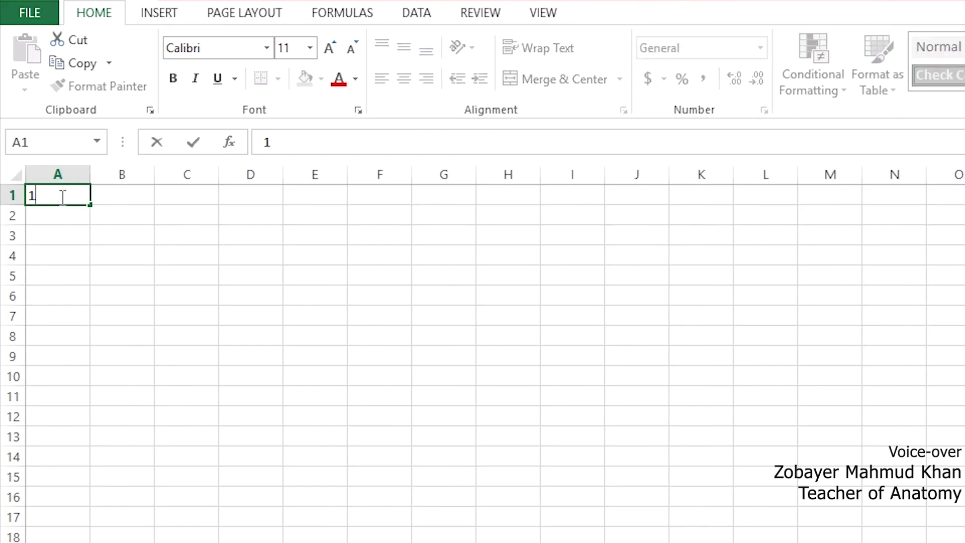
pyautogui.press('Return')
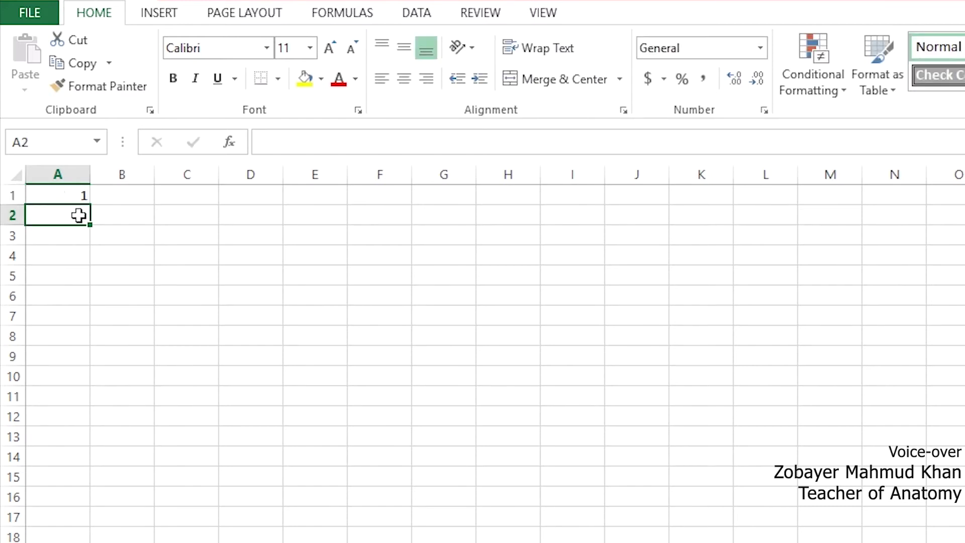
pyautogui.write('2')
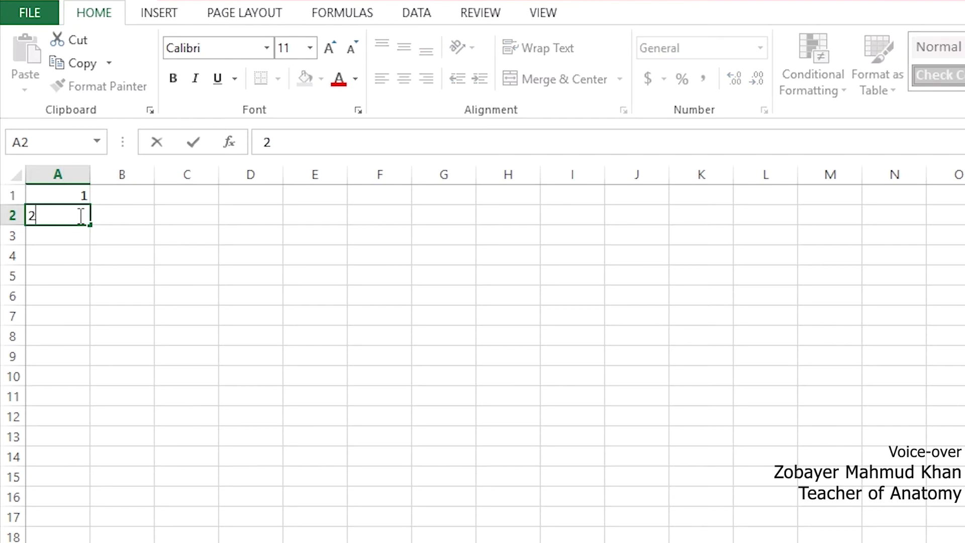
pyautogui.press('Return')
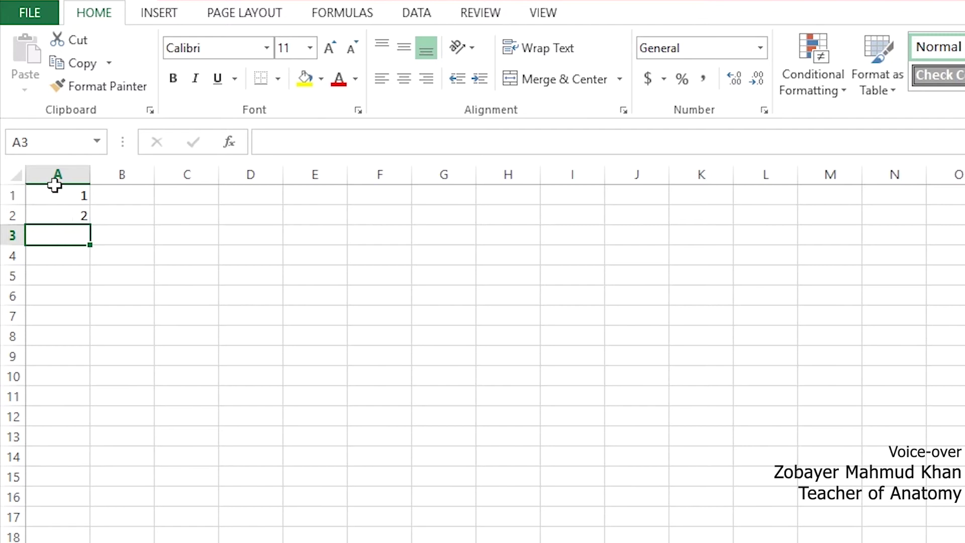
pyautogui.moveTo(53, 195); pyautogui.dragTo(65, 216)
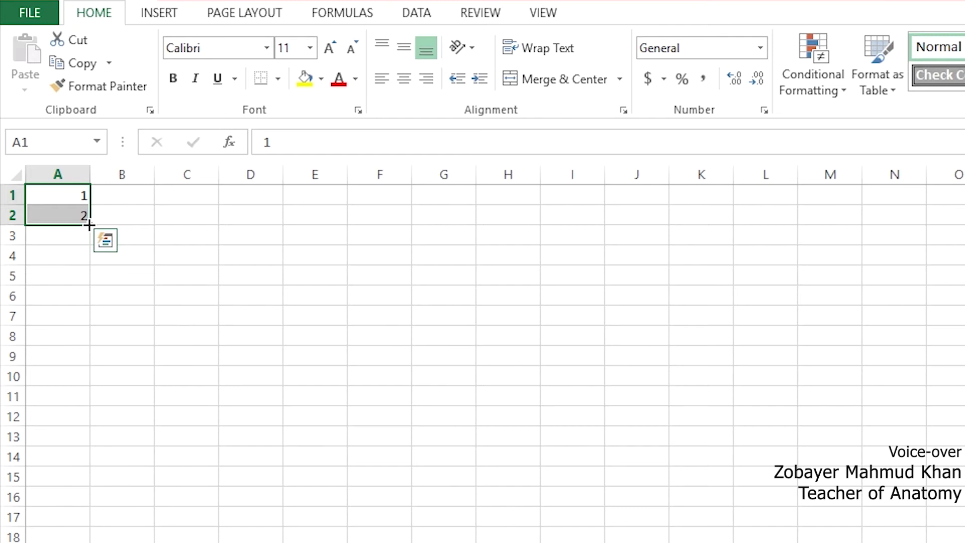
# Drag the fill handle of A1:A2 down column A to fill the series through row 180
pyautogui.moveTo(89, 226); pyautogui.dragTo(85, 284)
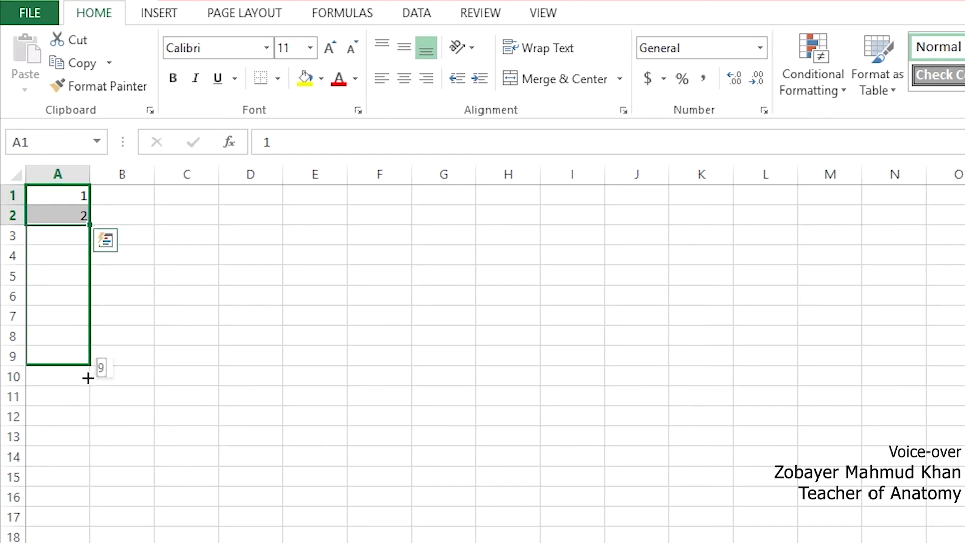
pyautogui.moveTo(85, 285); pyautogui.dragTo(85, 541)
pyautogui.moveTo(90, 498); pyautogui.dragTo(91, 542)
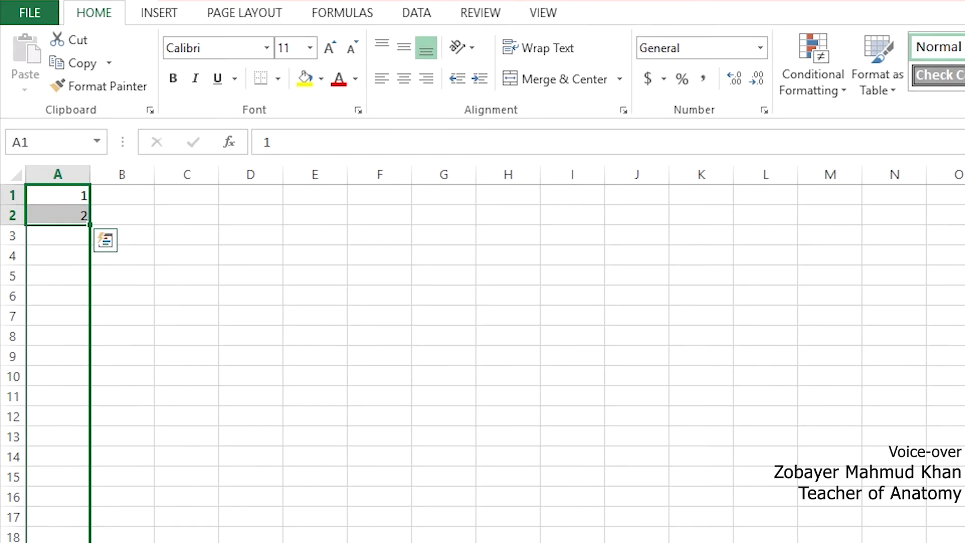
pyautogui.moveTo(91, 542); pyautogui.dragTo(90, 542)
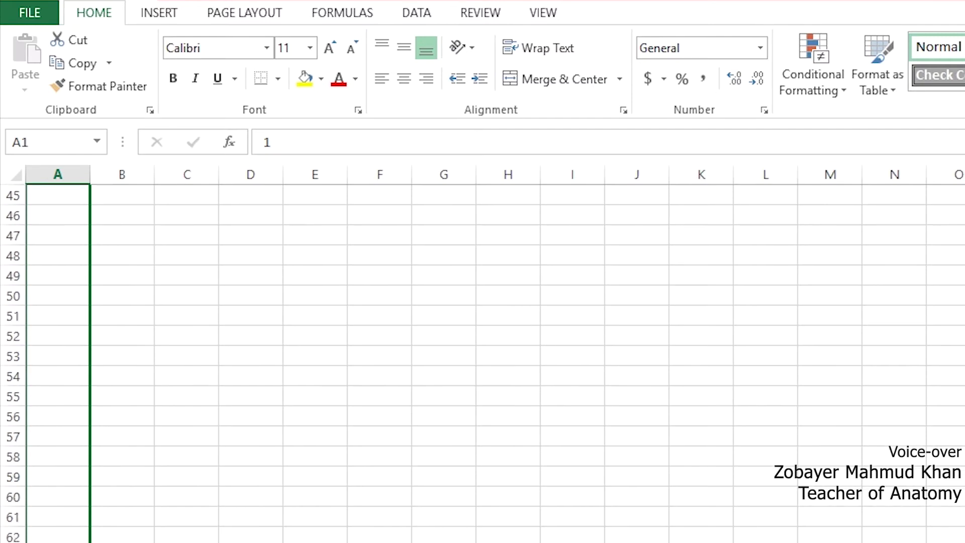
pyautogui.moveTo(90, 542); pyautogui.dragTo(90, 542)
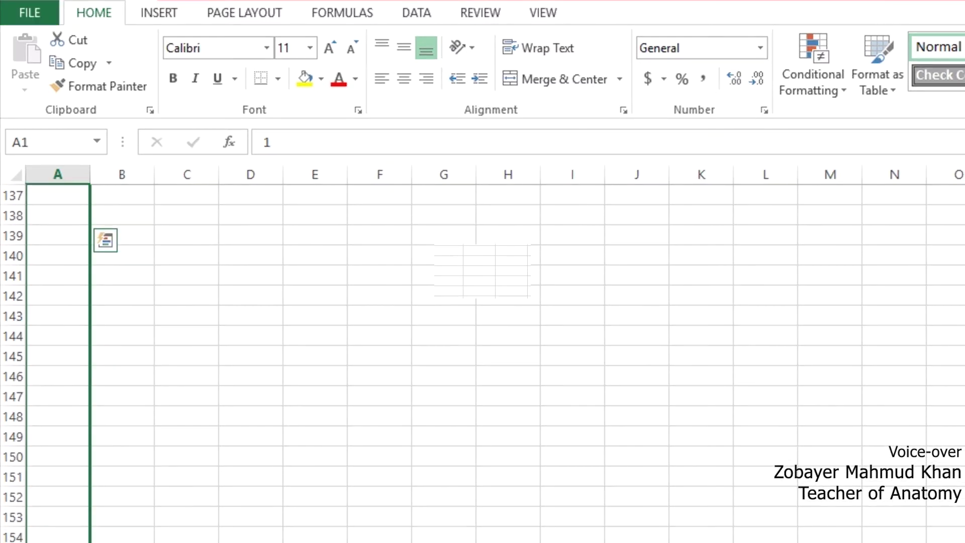
pyautogui.moveTo(34, 489); pyautogui.dragTo(34, 489)
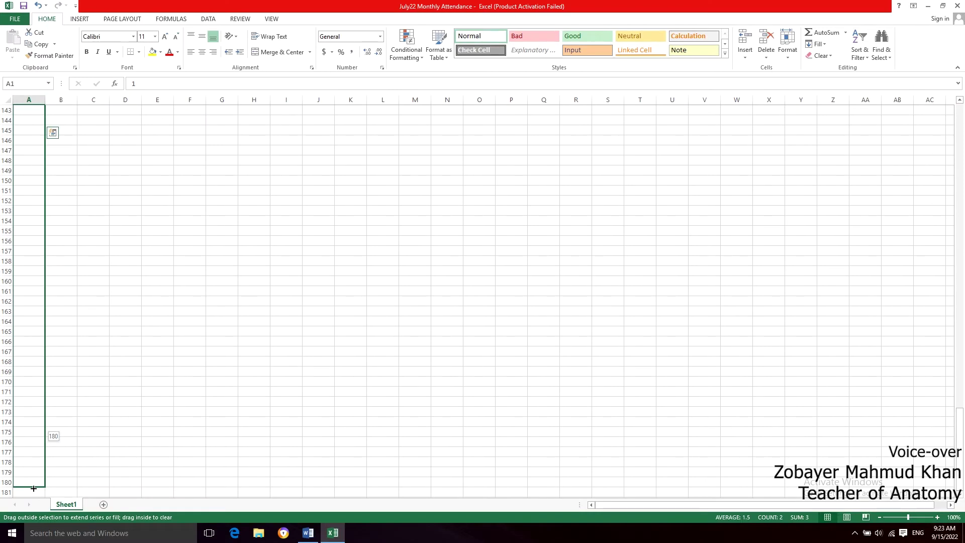
pyautogui.moveTo(33, 489); pyautogui.dragTo(36, 486)
pyautogui.moveTo(36, 486)
pyautogui.mouseDown()
pyautogui.moveTo(5, 476)
pyautogui.moveTo(17, 483)
pyautogui.mouseUp()
pyautogui.moveTo(17, 483)
pyautogui.mouseDown()
pyautogui.moveTo(5, 483)
pyautogui.moveTo(28, 487)
pyautogui.mouseUp()
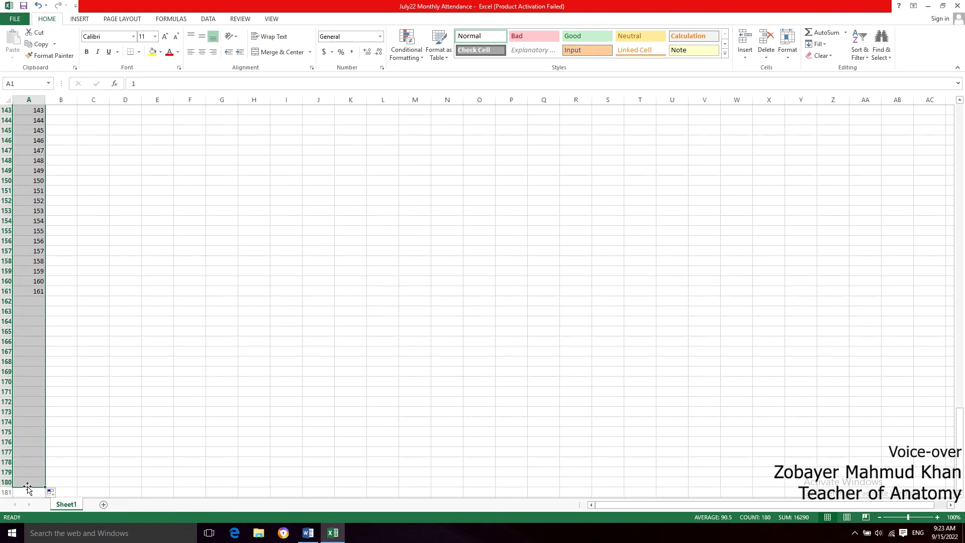
pyautogui.click(314, 417)
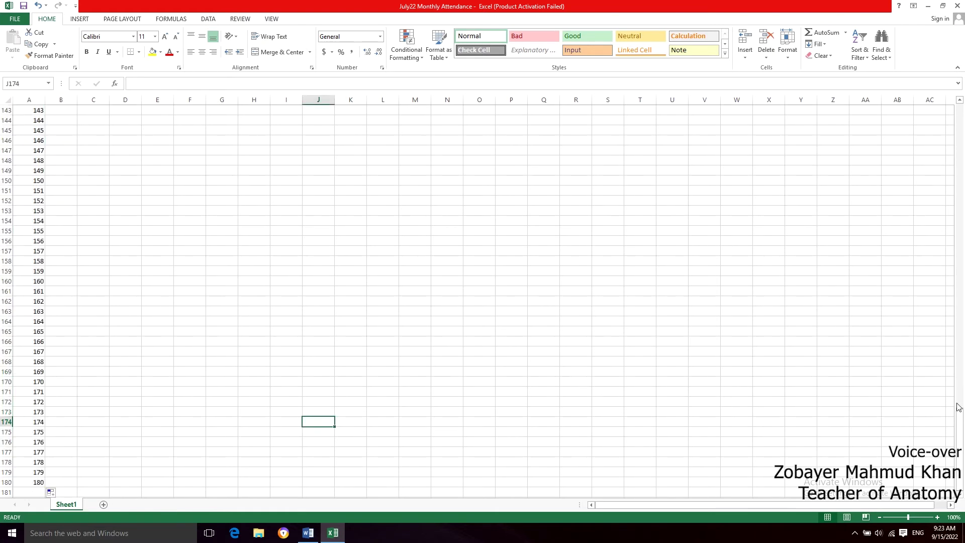
# Scroll back to the top of the sheet and return to the Word document
pyautogui.moveTo(962, 426); pyautogui.dragTo(964, 211)
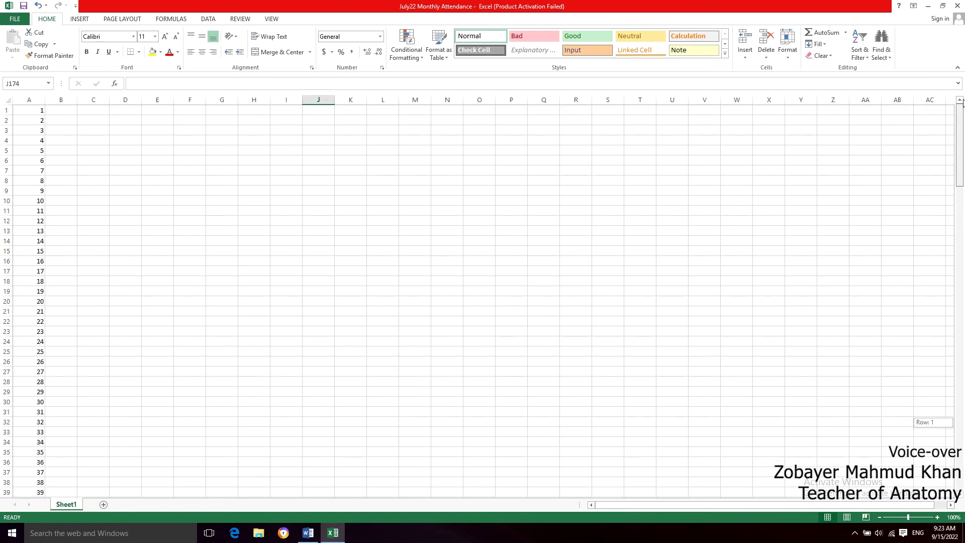
pyautogui.moveTo(964, 211); pyautogui.dragTo(961, 102)
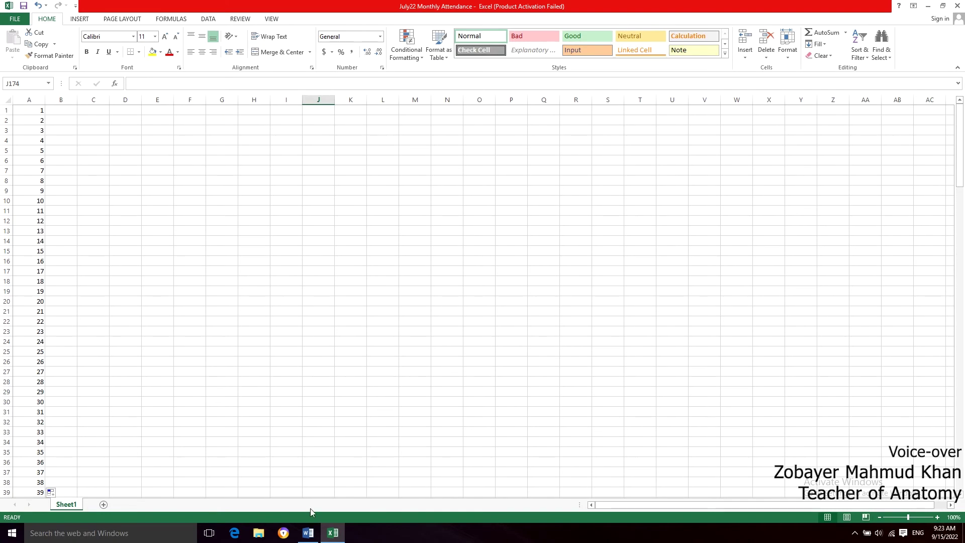
pyautogui.click(311, 536)
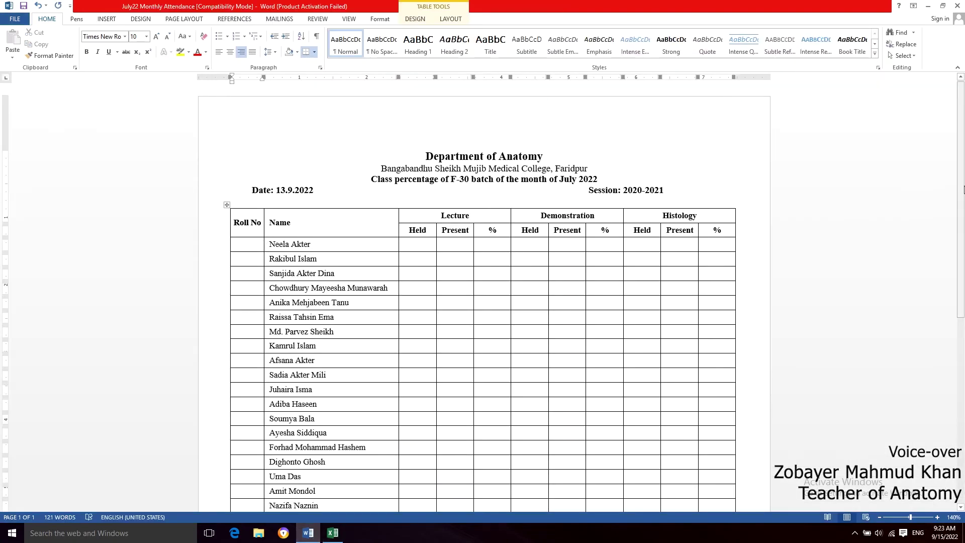
# Copy the roll numbers 1–33 from Excel's column A starting at A1, then return to Word
pyautogui.moveTo(963, 191); pyautogui.dragTo(964, 324)
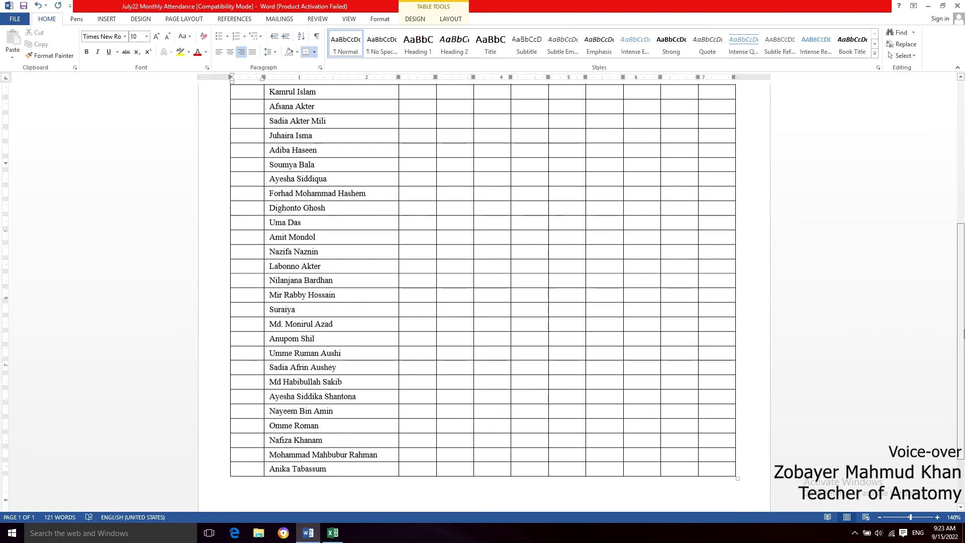
pyautogui.moveTo(964, 325); pyautogui.dragTo(964, 256)
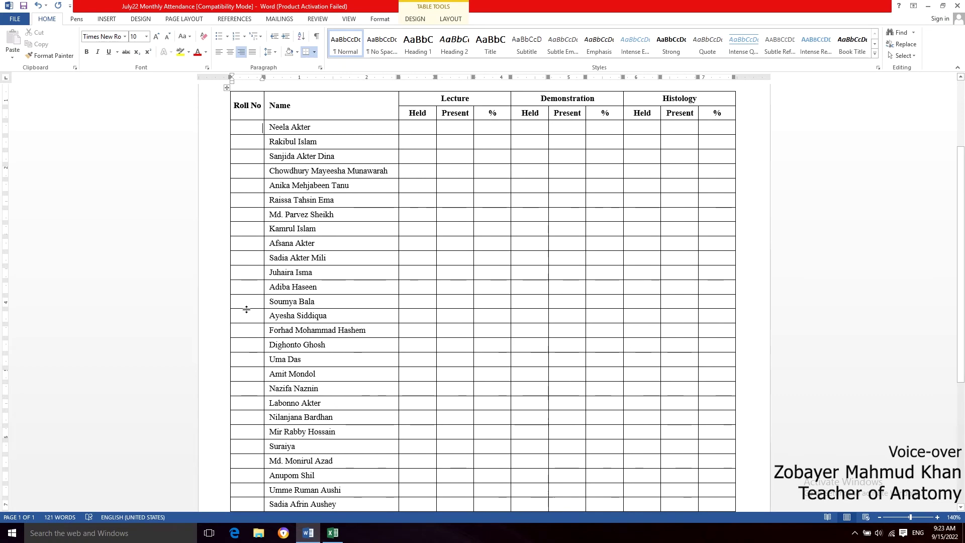
pyautogui.click(333, 533)
pyautogui.moveTo(40, 110); pyautogui.dragTo(41, 401)
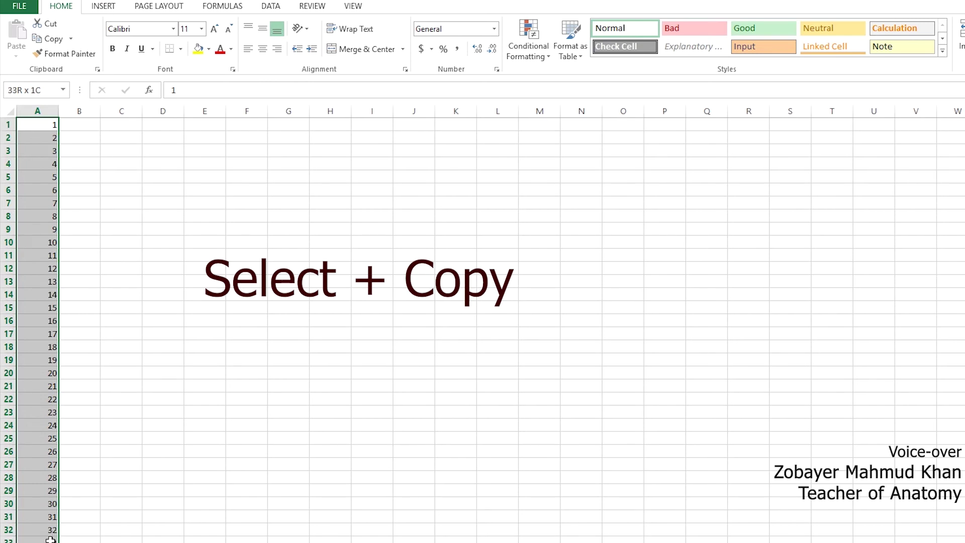
pyautogui.hotkey('ctrl', 'c')
pyautogui.click(308, 533)
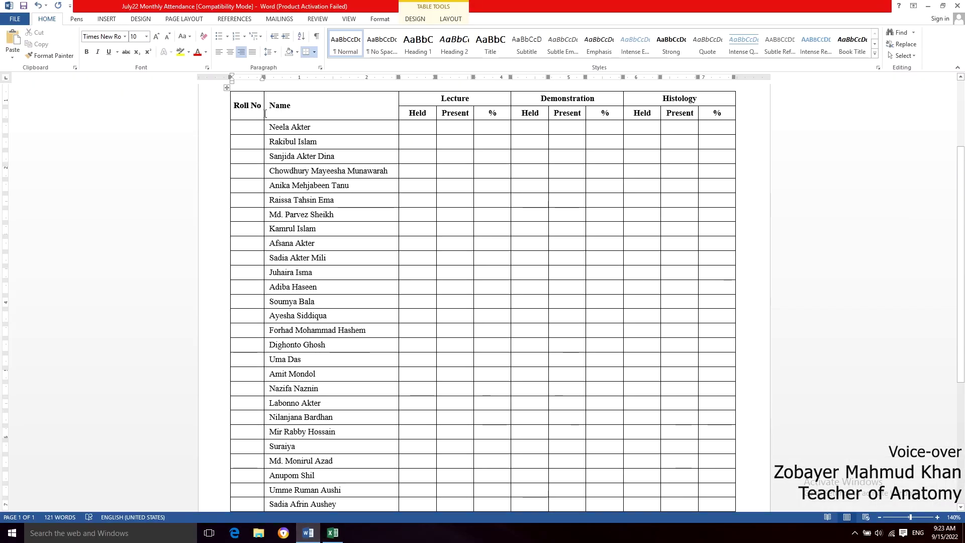
# Paste the copied numbers into the selected Roll No cells, then scroll back up the table
pyautogui.moveTo(246, 127)
pyautogui.mouseDown()
pyautogui.moveTo(252, 507)
pyautogui.moveTo(252, 392)
pyautogui.mouseUp()
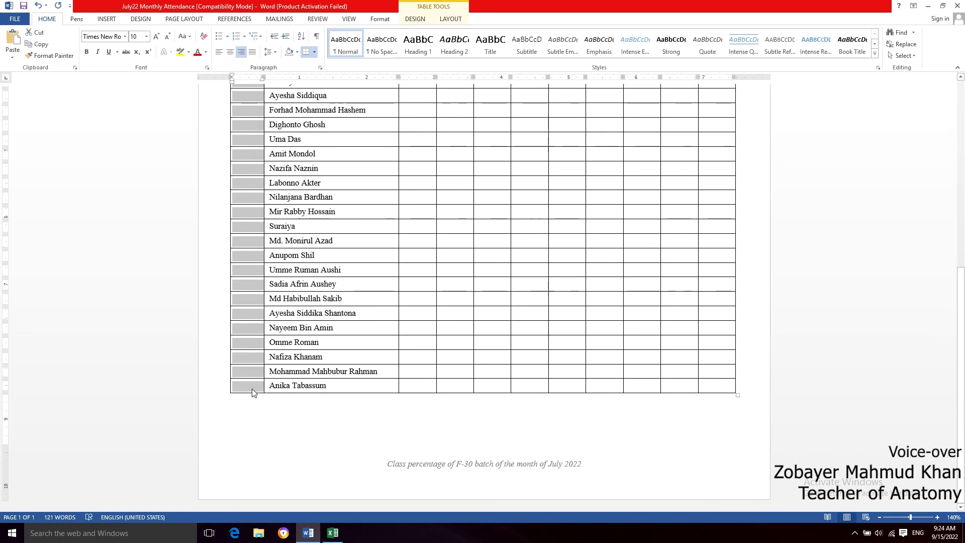
pyautogui.hotkey('ctrl', 'v')
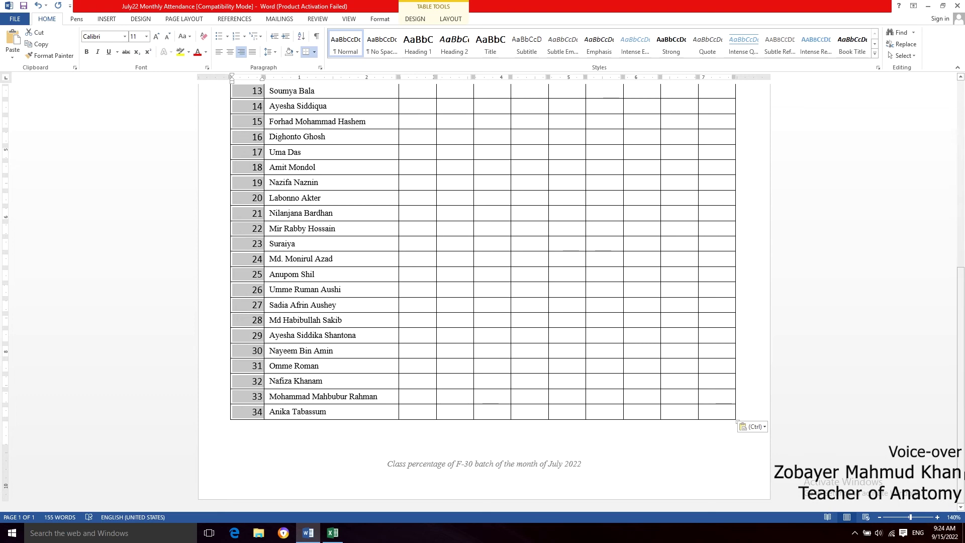
pyautogui.scroll(4, 483, 296)
pyautogui.scroll(4, 482, 297)
pyautogui.scroll(2, 585, 154)
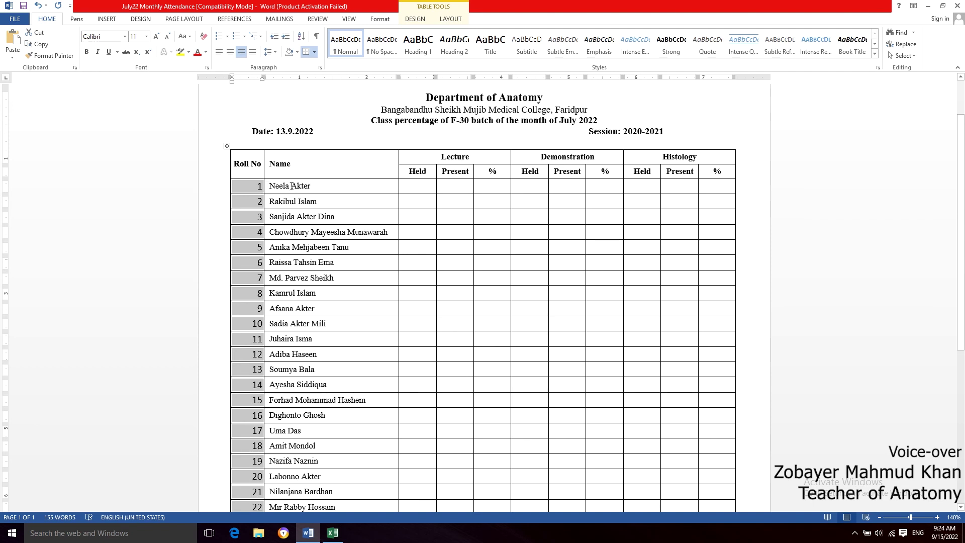
# Format the pasted roll numbers in Times New Roman at size 10
pyautogui.click(125, 37)
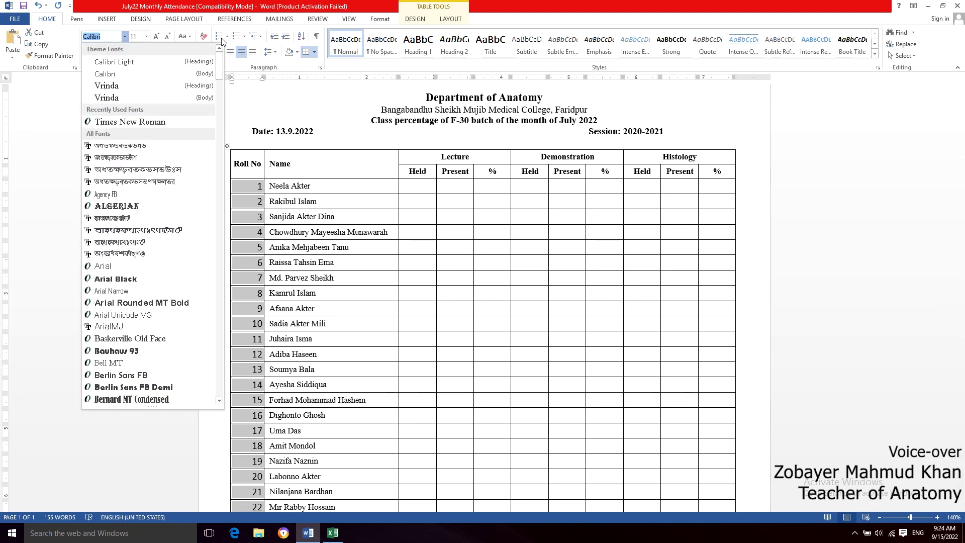
pyautogui.click(156, 122)
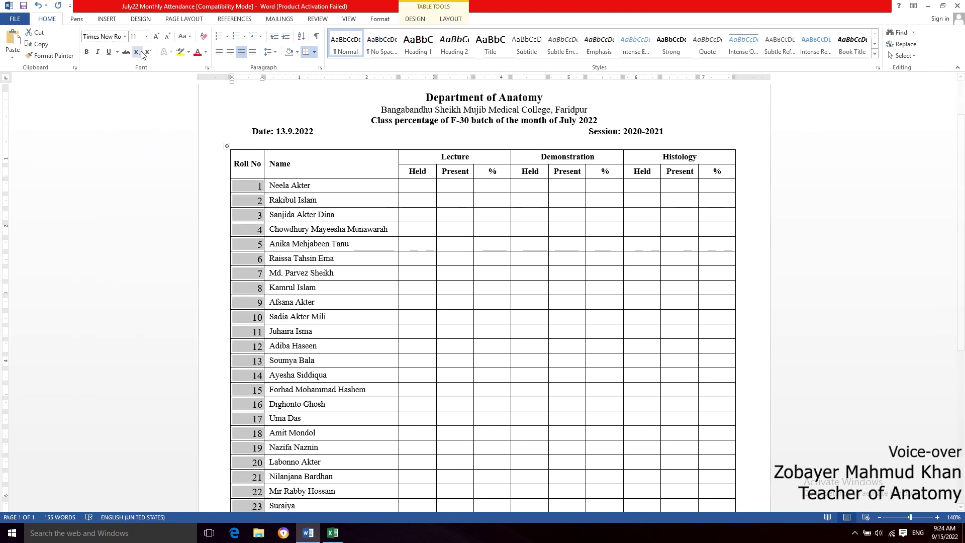
pyautogui.click(146, 37)
pyautogui.click(134, 67)
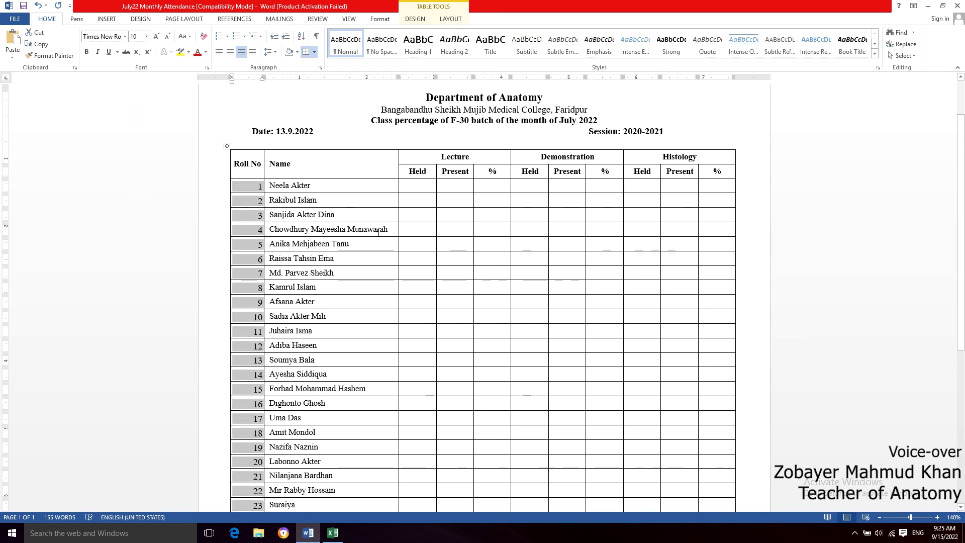